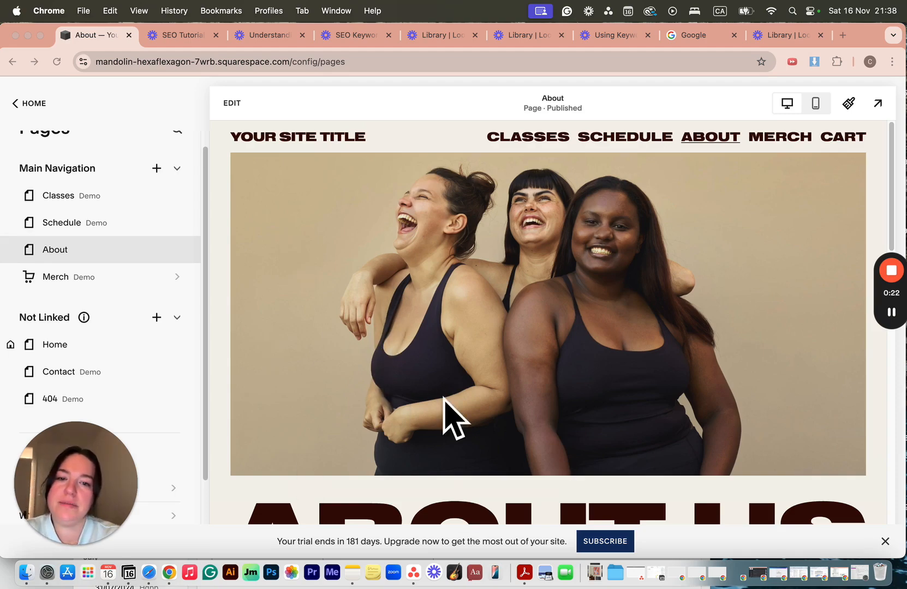
Look over the About page and review its SEO settings, including the search results preview, title and description fields.
scroll(444, 401, down, 10)
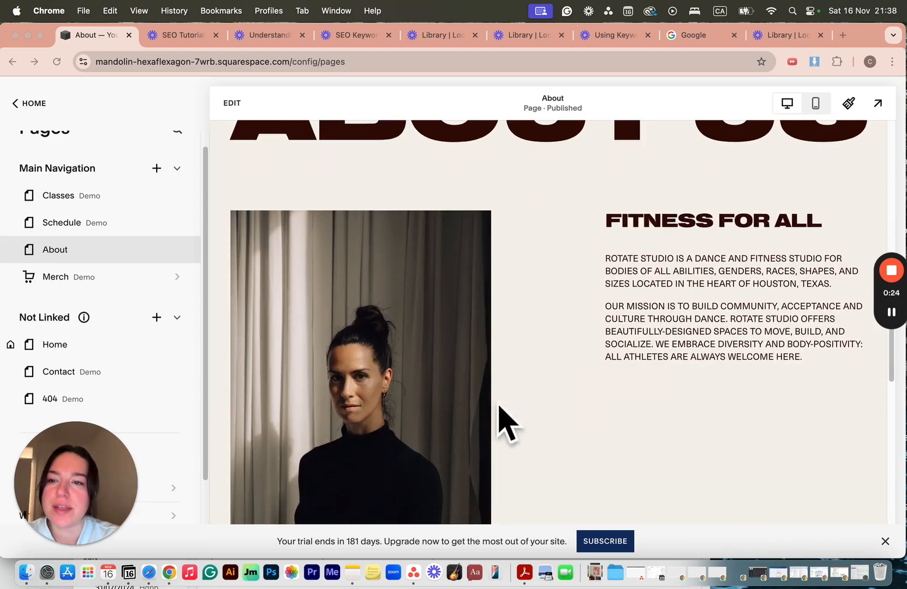
scroll(473, 327, up, 10)
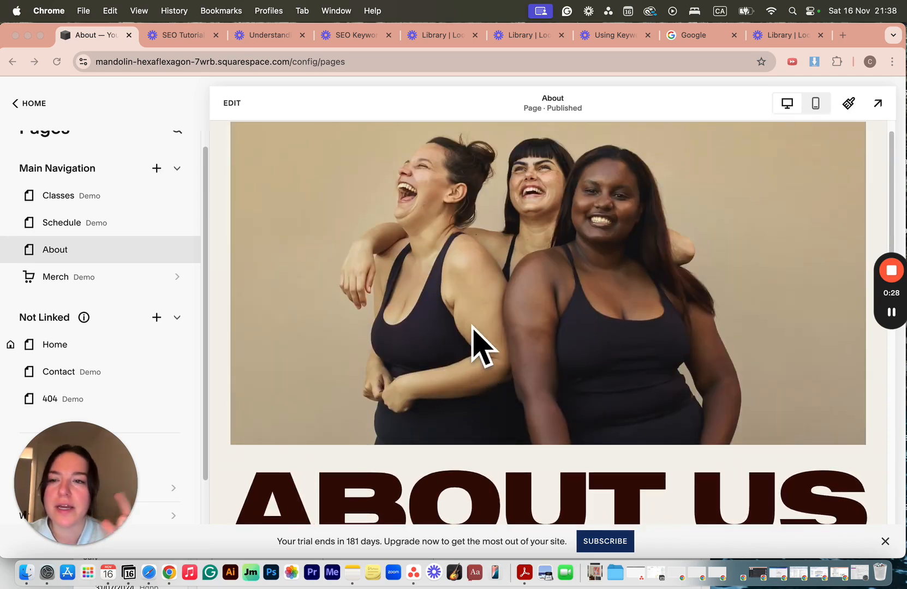
click(65, 250)
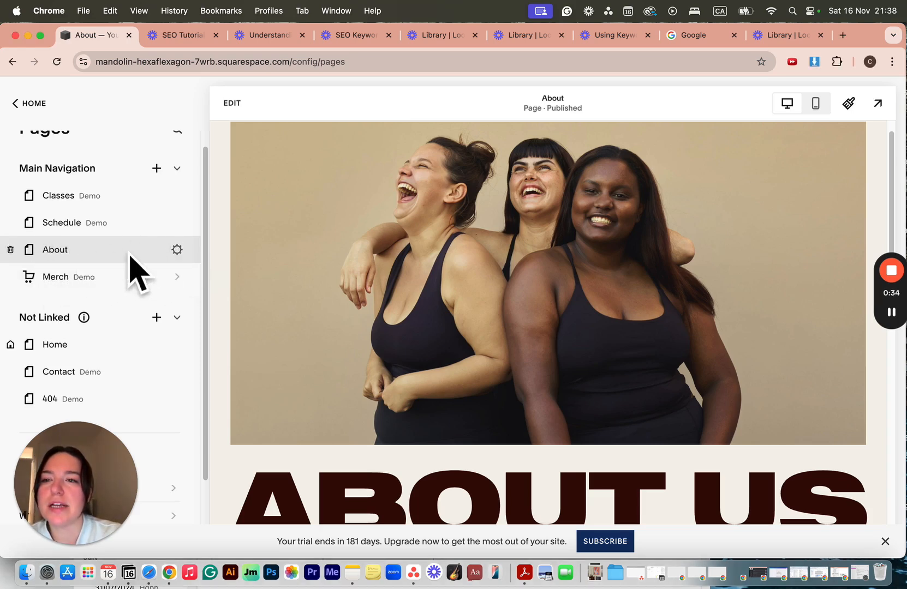
click(177, 249)
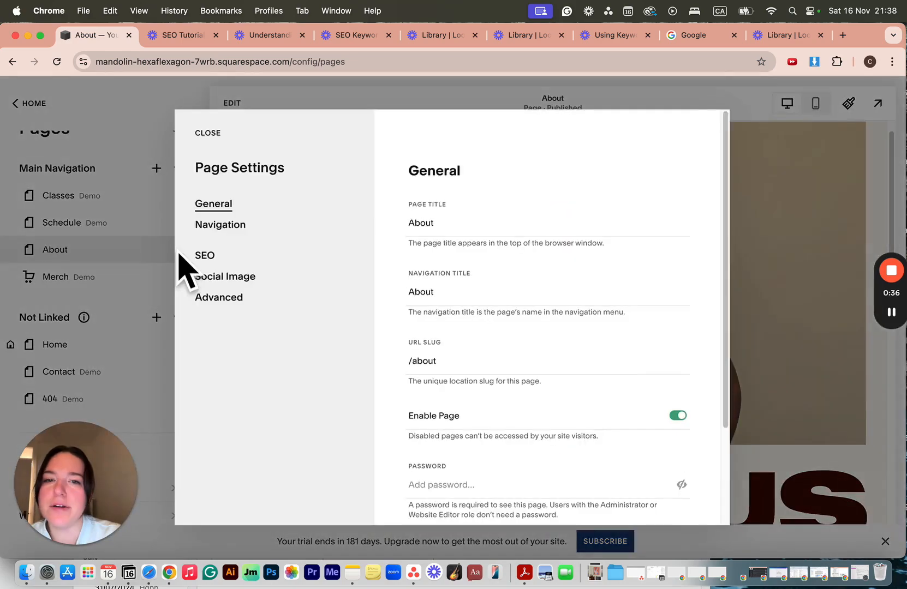
click(212, 260)
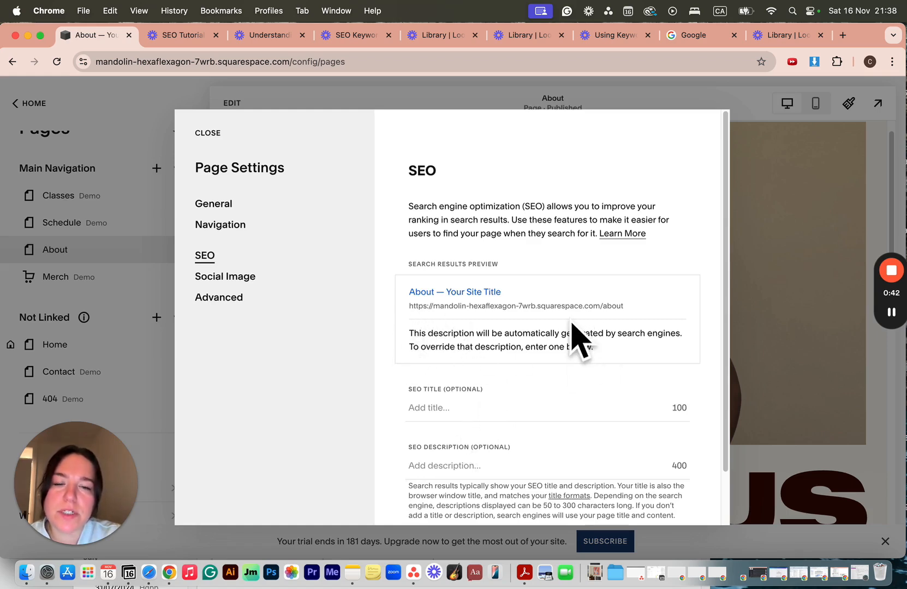
scroll(574, 338, down, 1)
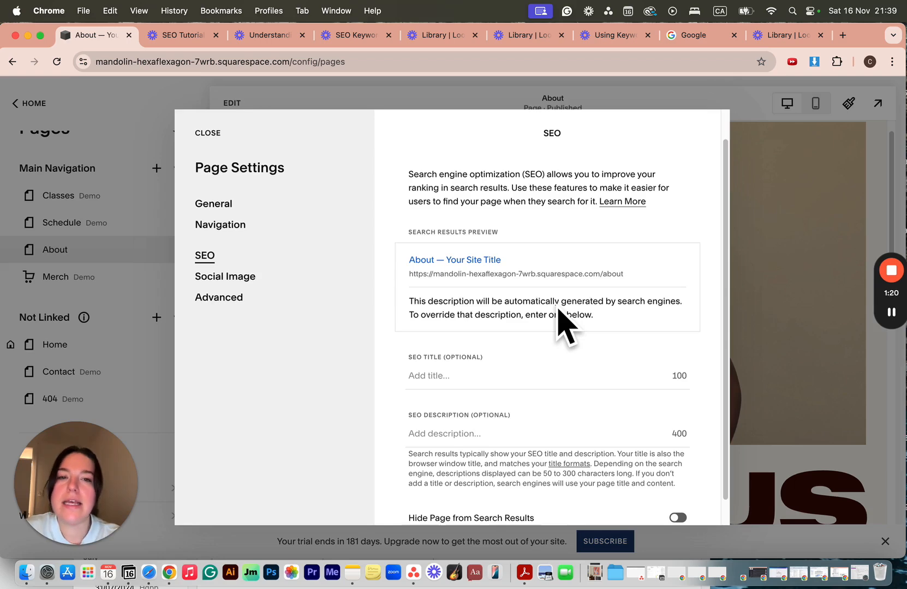
click(206, 136)
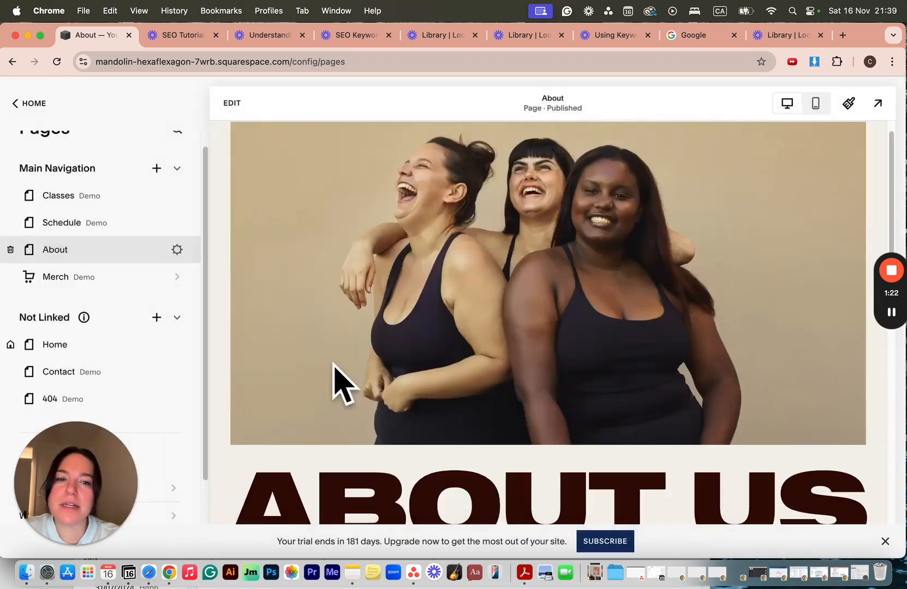
Search Google for "inclusive dance classes in houston texas".
scroll(334, 385, down, 6)
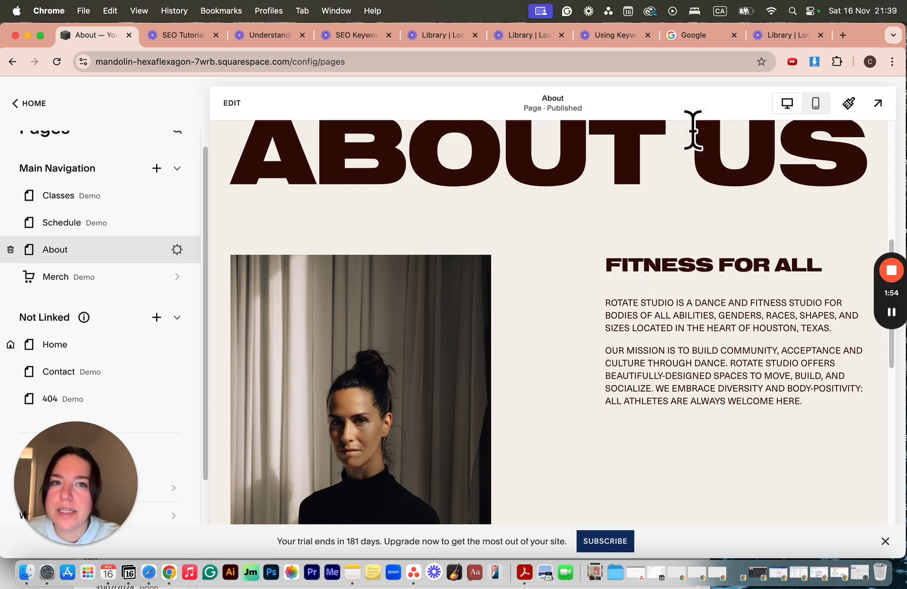
click(693, 36)
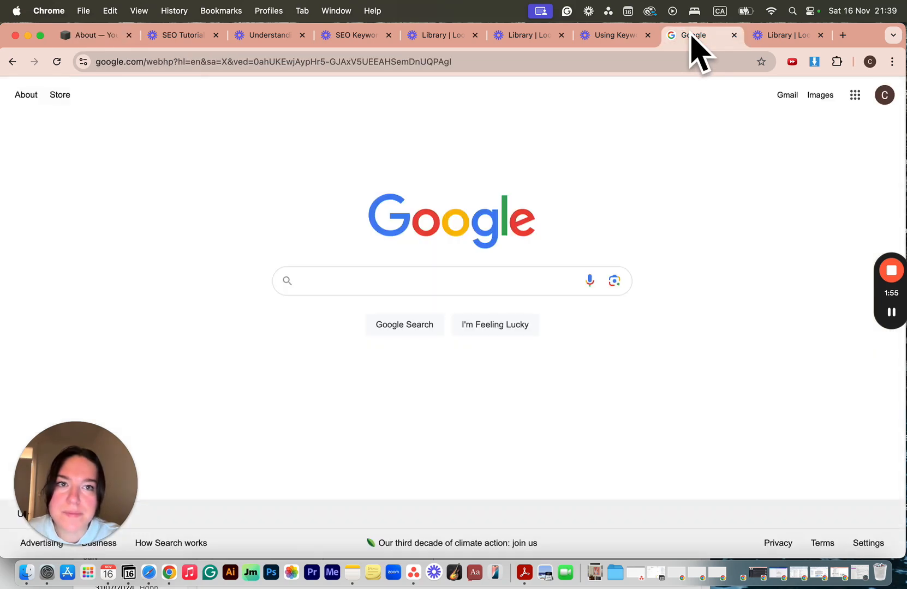
click(389, 268)
text(inclusive dance classes houston texas)
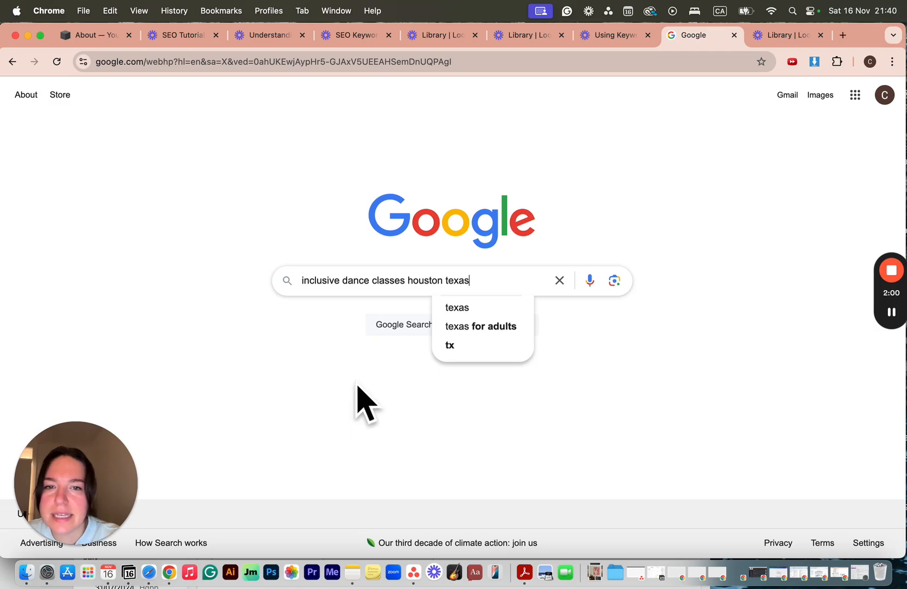
click(407, 282)
text(in)
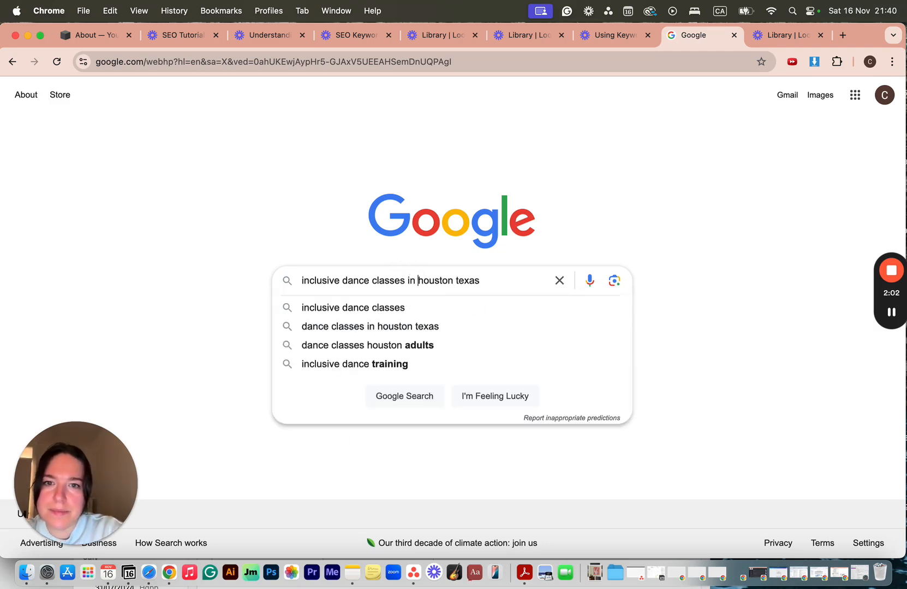
key(Return)
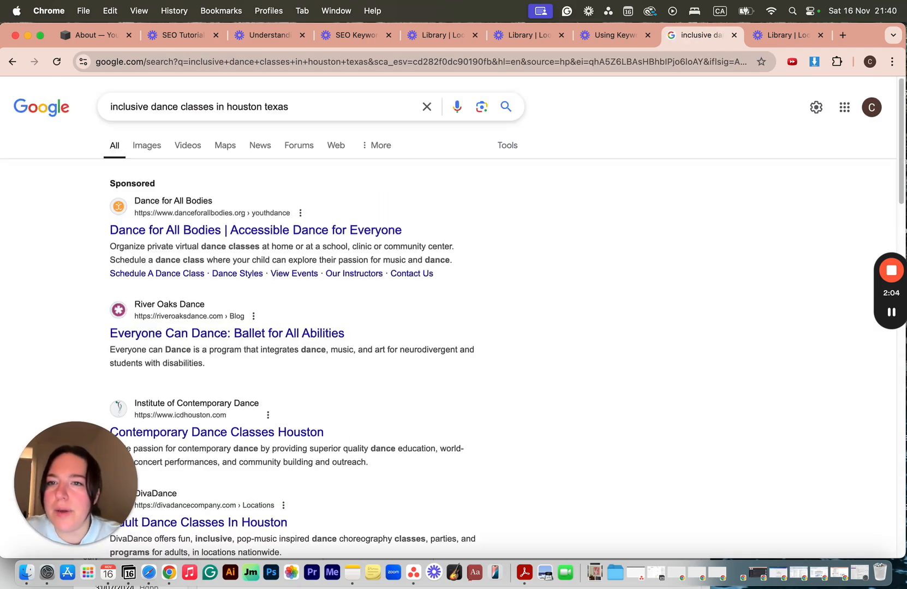
Examine the titles and descriptions of the Houston dance studios in the Google results.
scroll(472, 480, down, 4)
scroll(471, 464, down, 3)
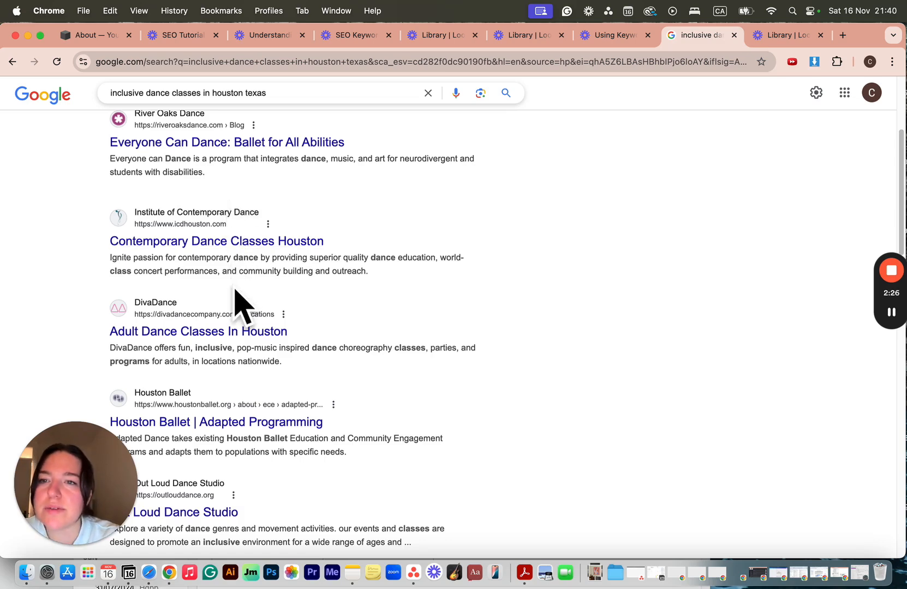
scroll(234, 303, down, 3)
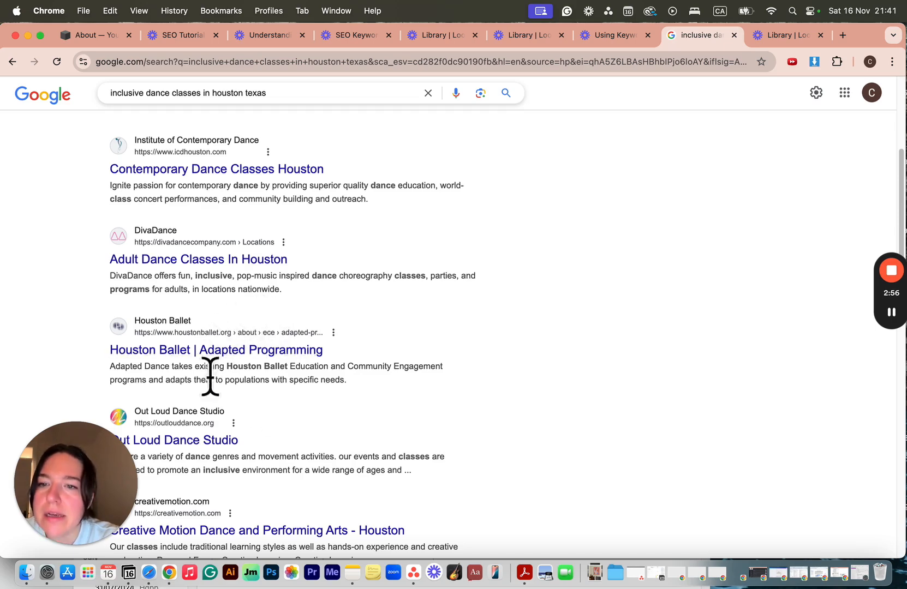
scroll(270, 405, down, 3)
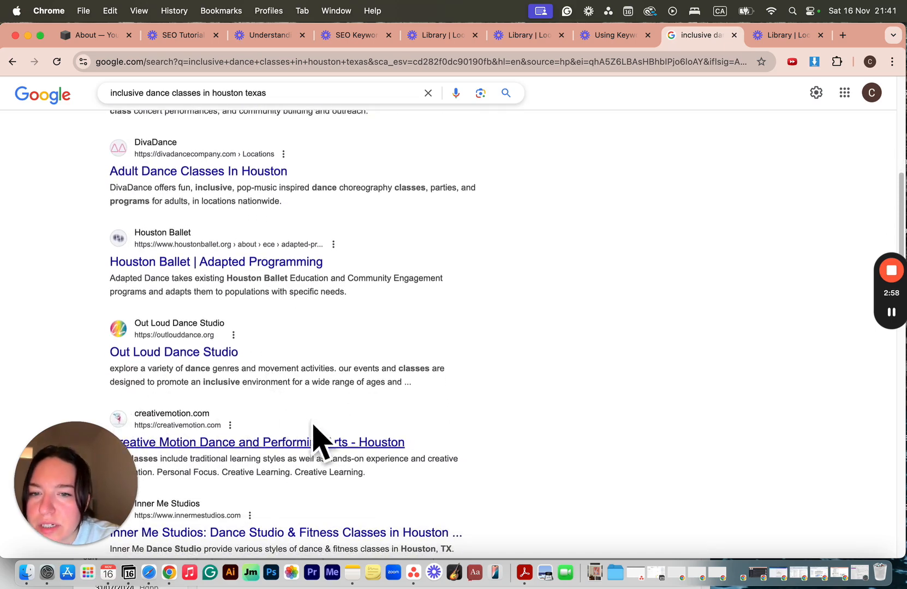
scroll(353, 457, down, 2)
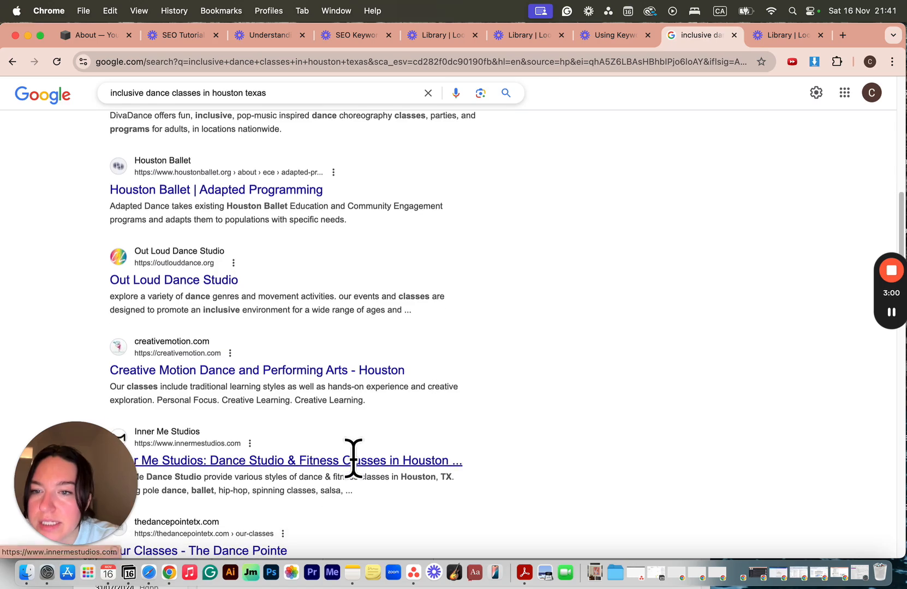
scroll(353, 457, down, 2)
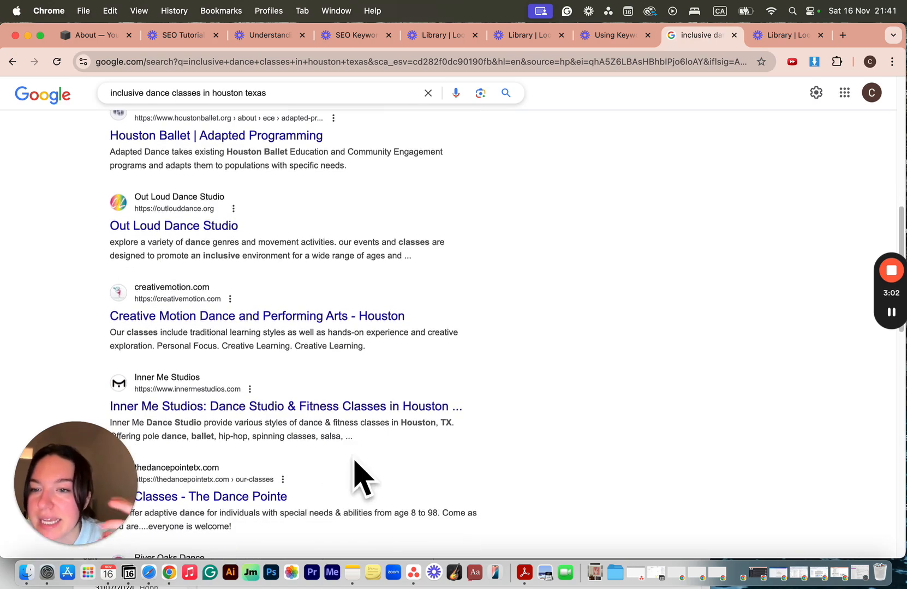
scroll(354, 463, up, 3)
scroll(355, 474, down, 4)
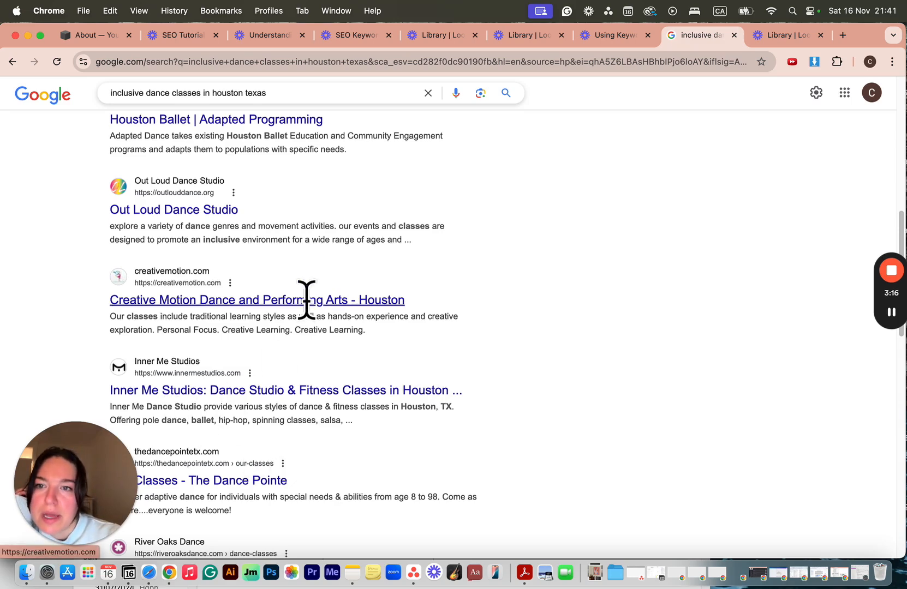
scroll(307, 299, up, 3)
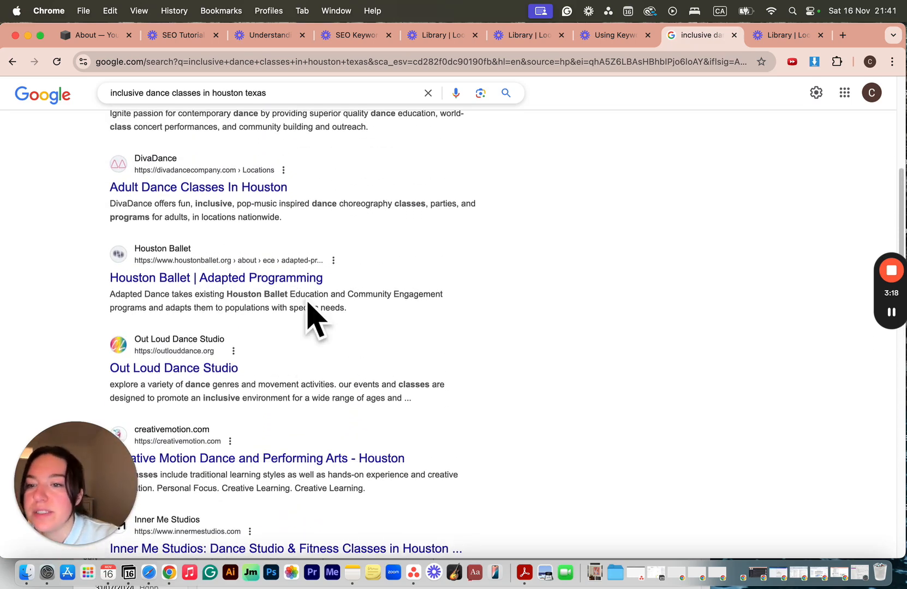
Return to the Squarespace About page and copy the first paragraph under "Fitness for all".
click(94, 35)
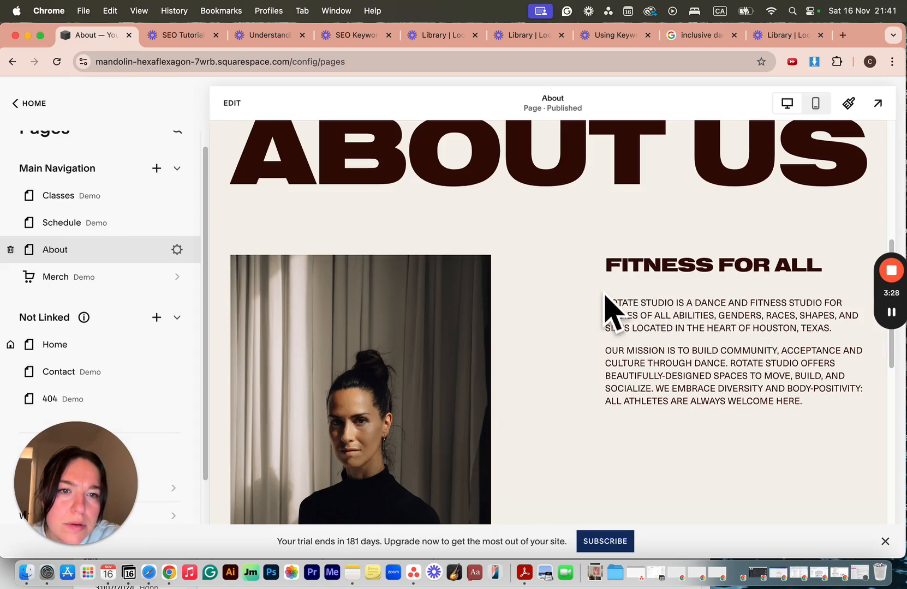
drag(606, 303, 617, 304)
drag(736, 317, 835, 341)
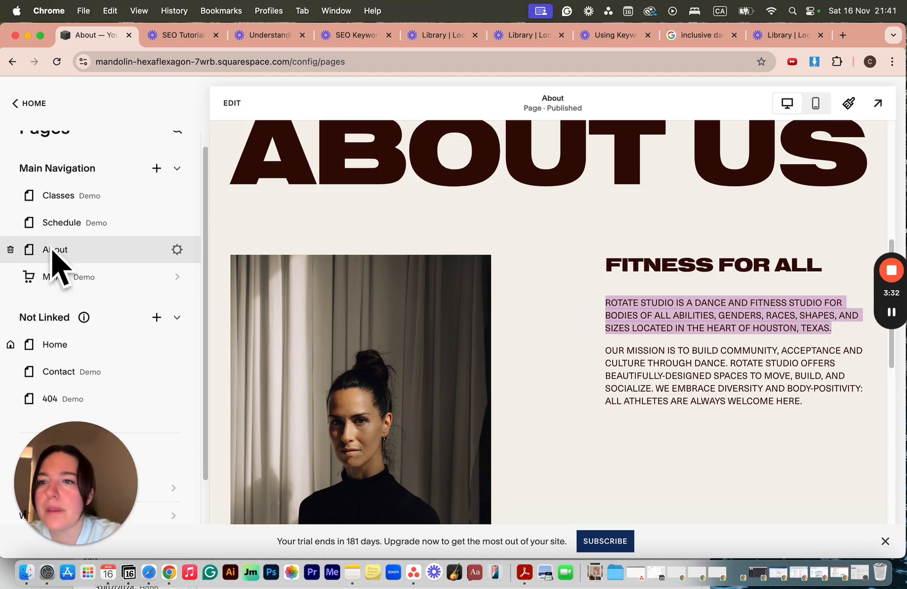
Paste the copied Rotate Studio paragraph as the About page's SEO description and remove the trailing blank line.
click(175, 250)
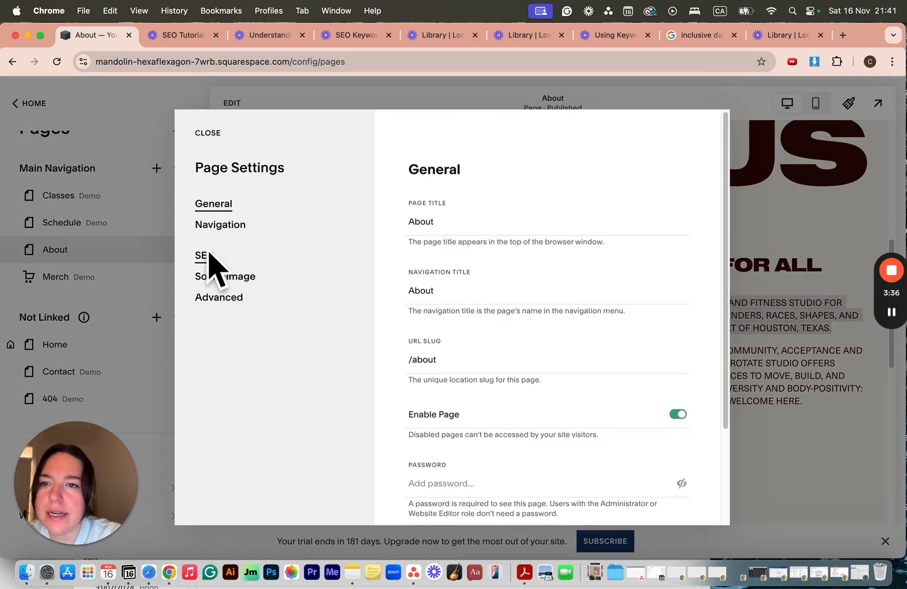
click(207, 256)
click(458, 465)
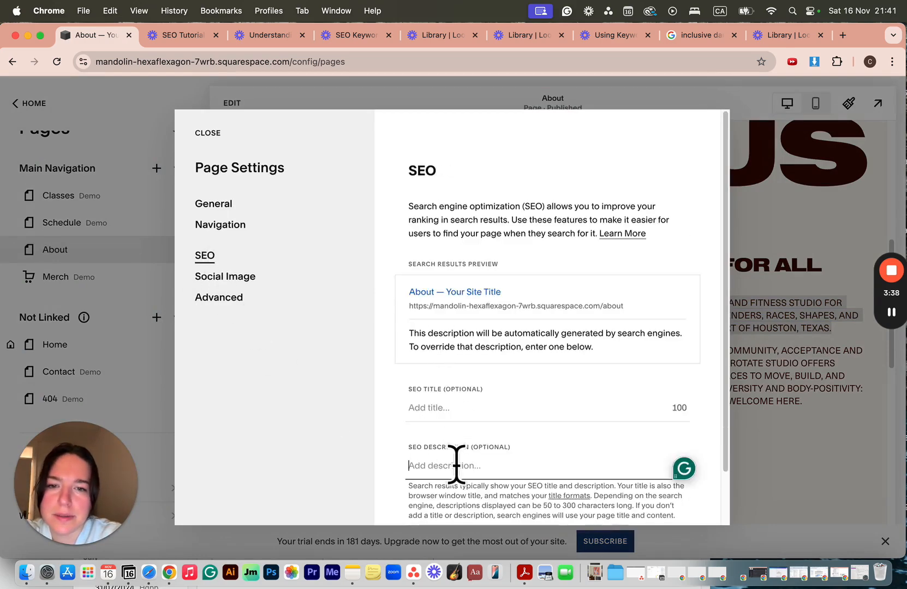
text(Rotate Studio is a dance and fitness studio for BODIES of all abilities, genders, races, shapes, and sizes located in the heart of HOUSTON, TEXAS.)
scroll(456, 469, down, 2)
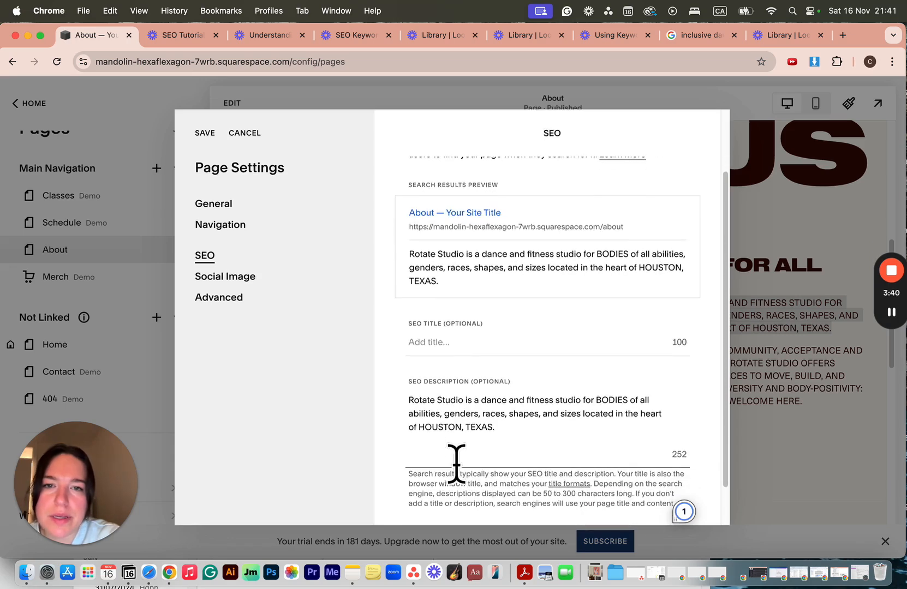
key(BackSpace)
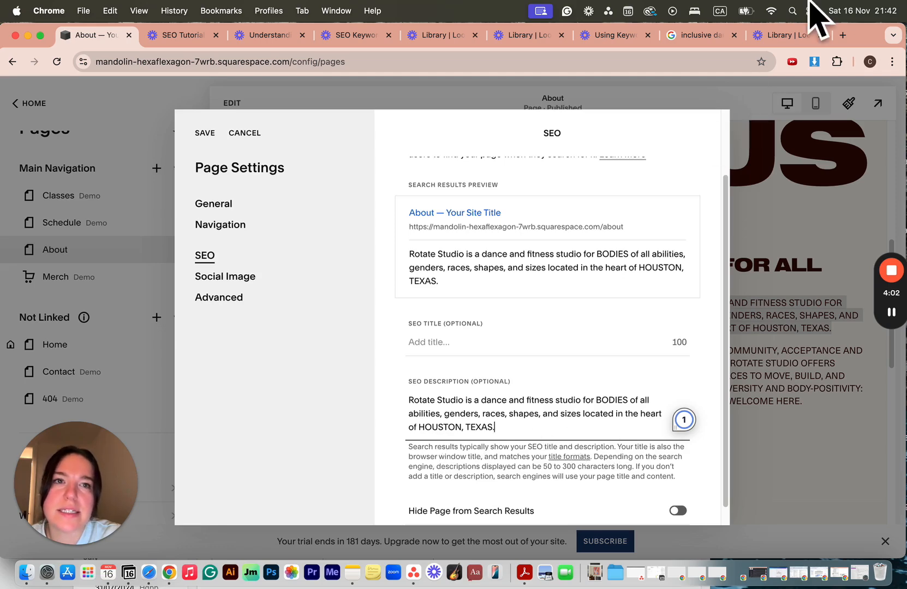
Check the Google results again for comparison, and save the About page's SEO settings in Squarespace.
click(704, 36)
scroll(443, 266, up, 3)
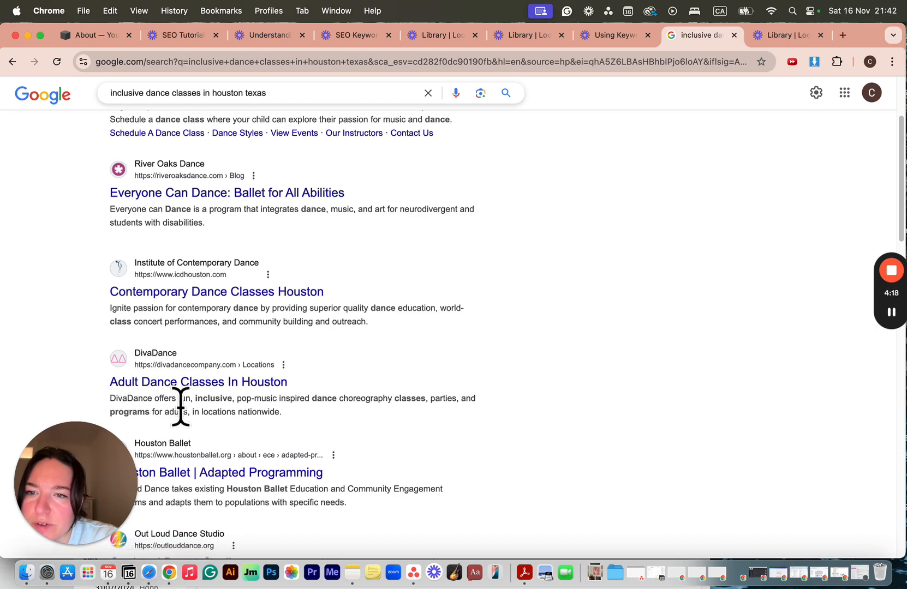
click(98, 35)
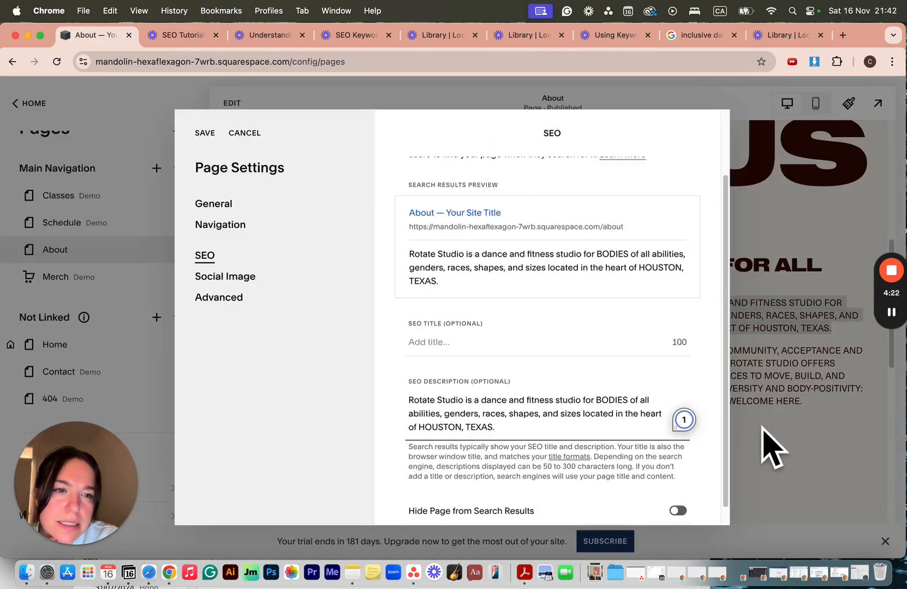
click(206, 133)
Look through the rest of the About page for more keywords and highlight "judgment-free" in the closing headline.
scroll(418, 360, down, 10)
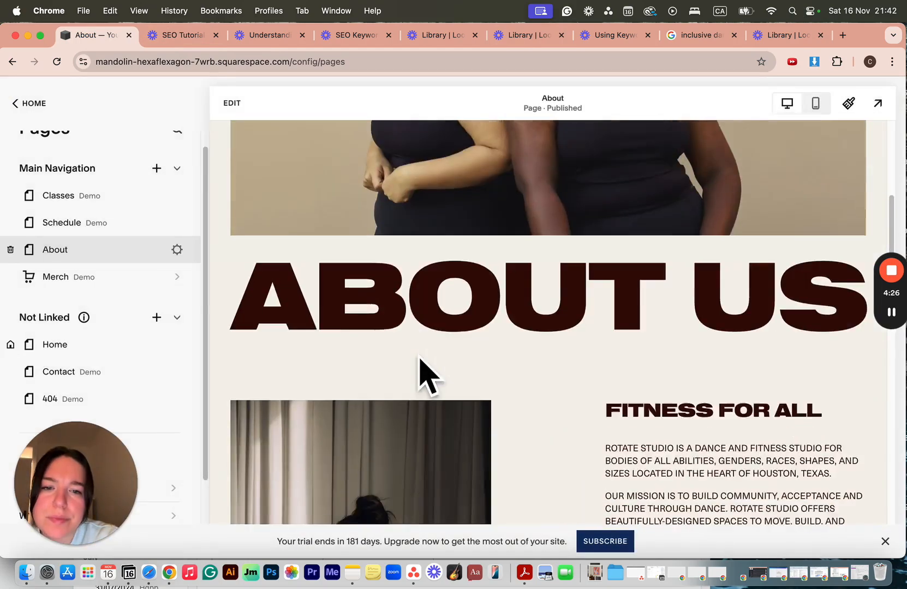
scroll(418, 355, down, 5)
scroll(425, 374, up, 1)
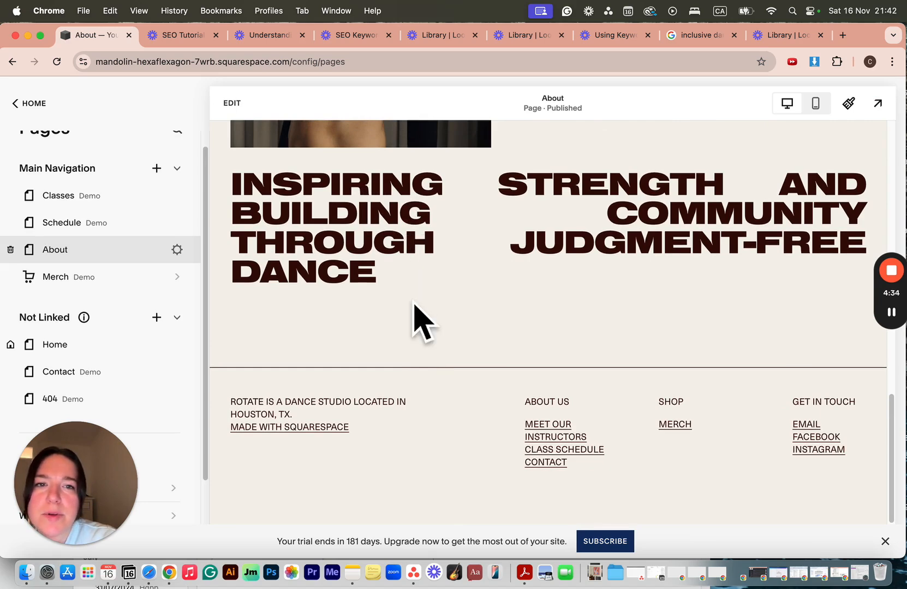
drag(518, 243, 665, 240)
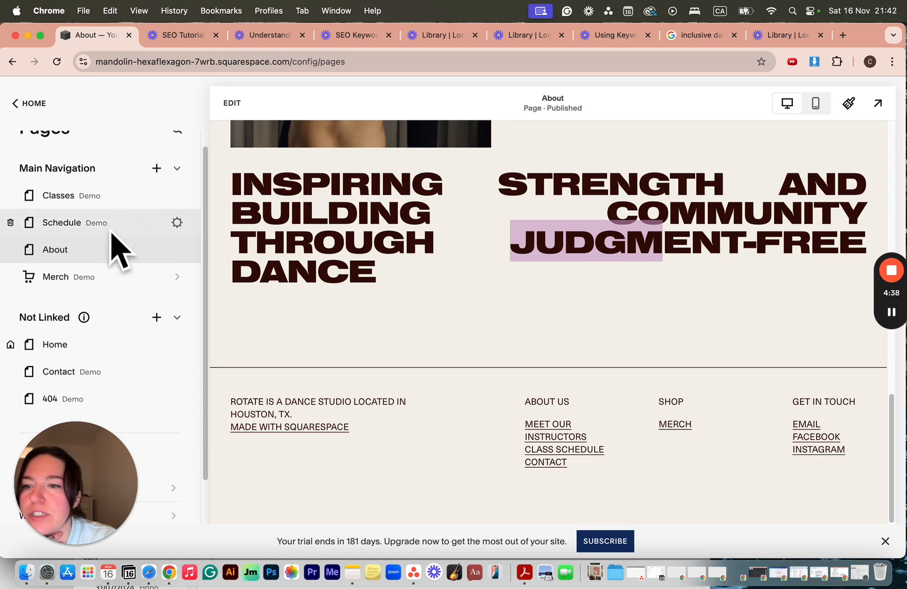
Reopen the About page's SEO settings and insert "and judment-free zone" after "fitness studio" in the SEO description.
click(175, 250)
click(210, 257)
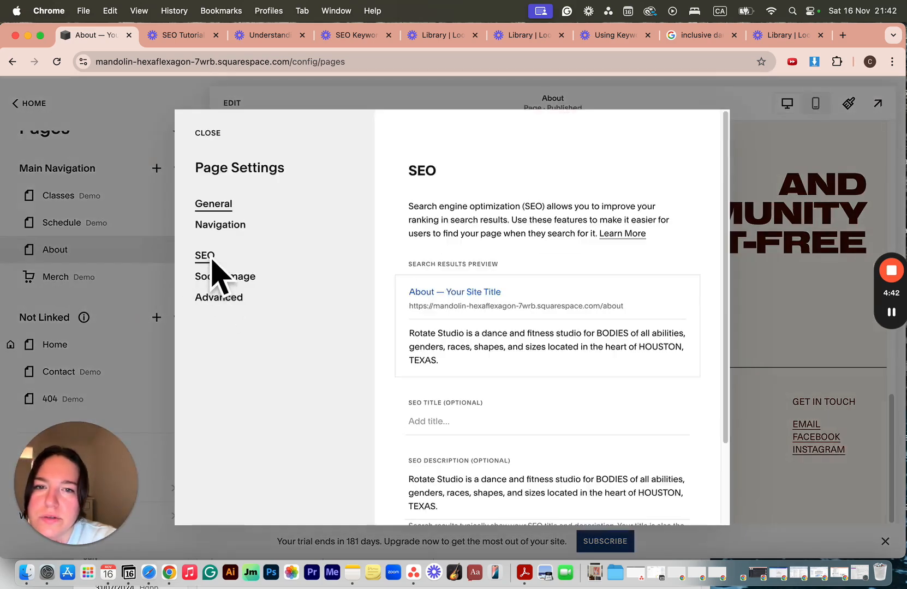
scroll(583, 386, down, 3)
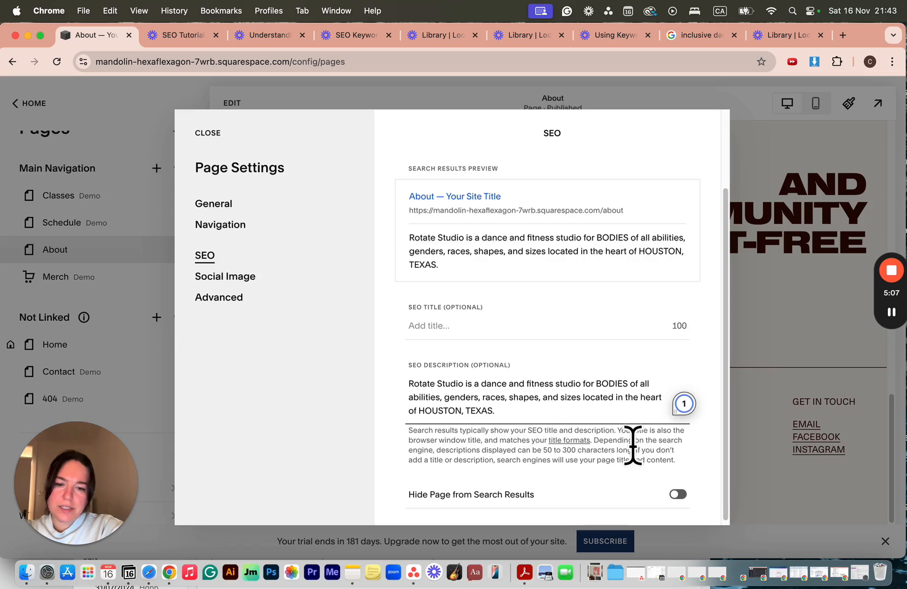
click(595, 384)
text(and jud)
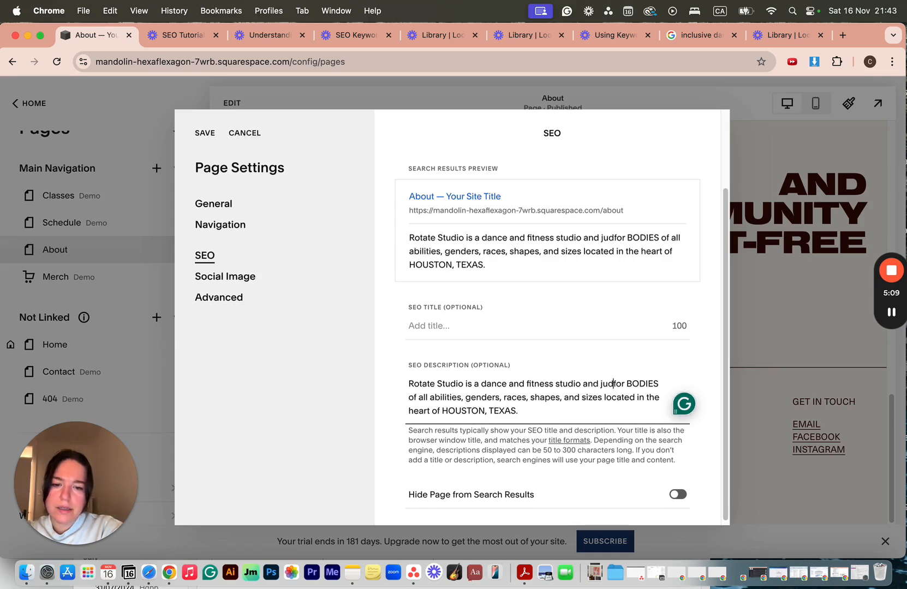
text(ment)
text(-free)
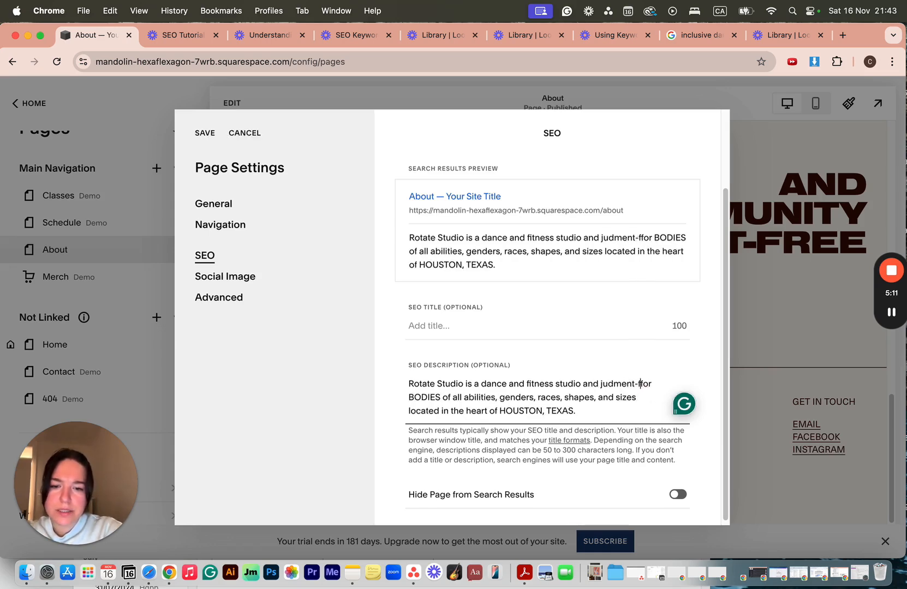
text( zo)
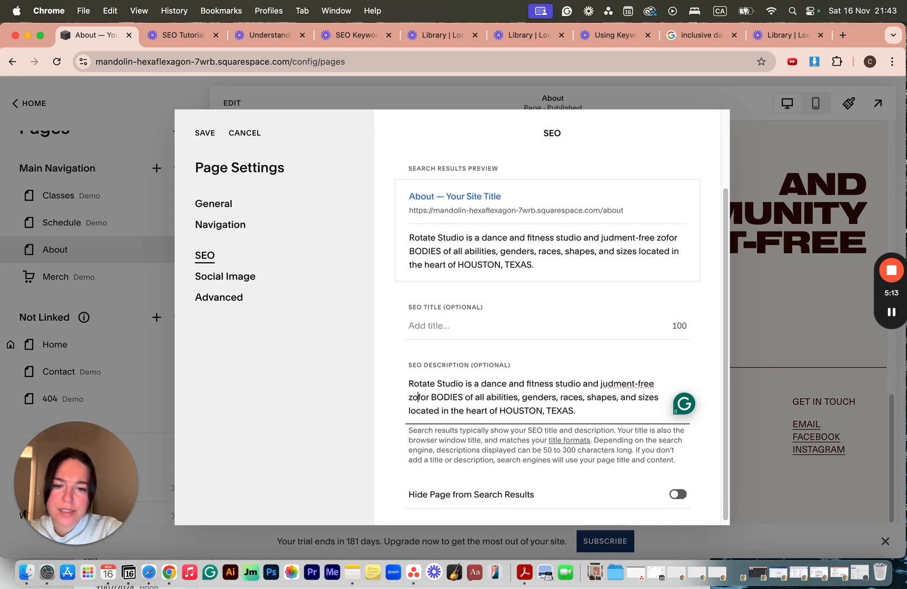
text(ne)
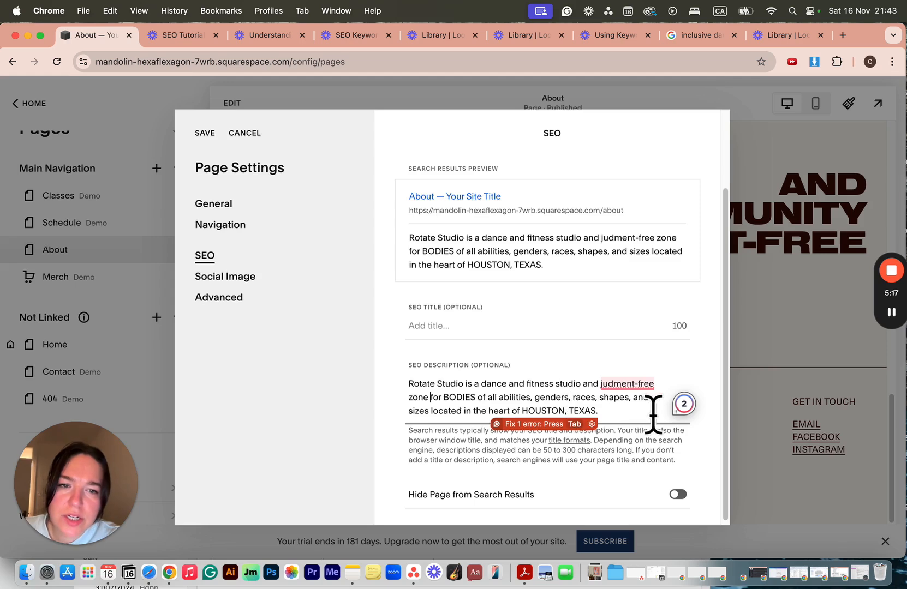
Correct the misspelled word in the SEO description with the suggested spelling "judgment-free".
click(628, 388)
mouse_move(617, 385)
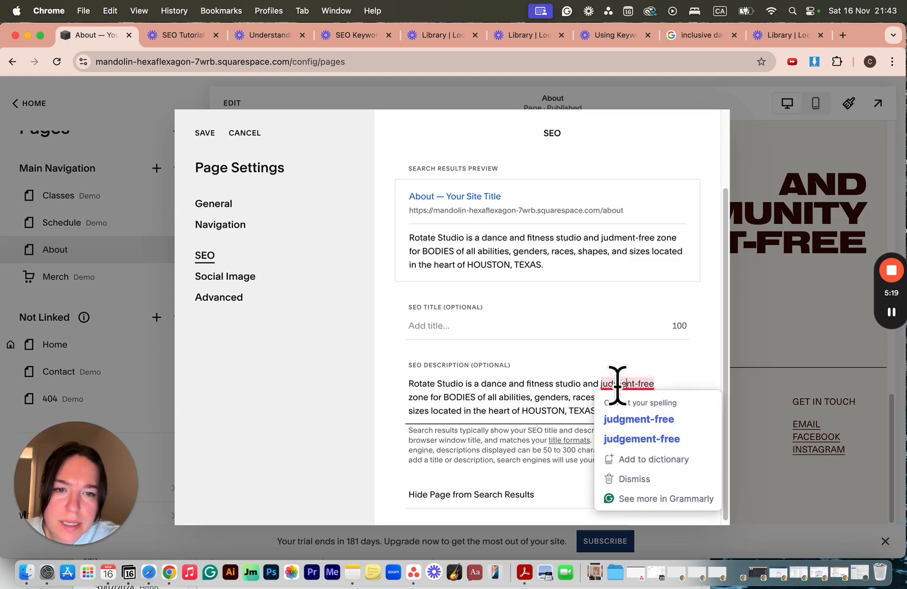
click(626, 415)
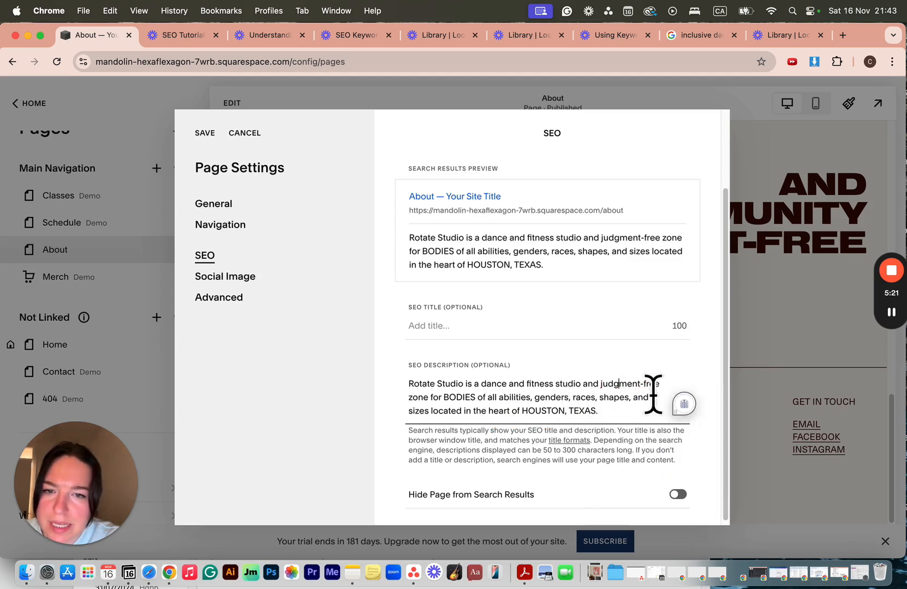
scroll(599, 415, down, 1)
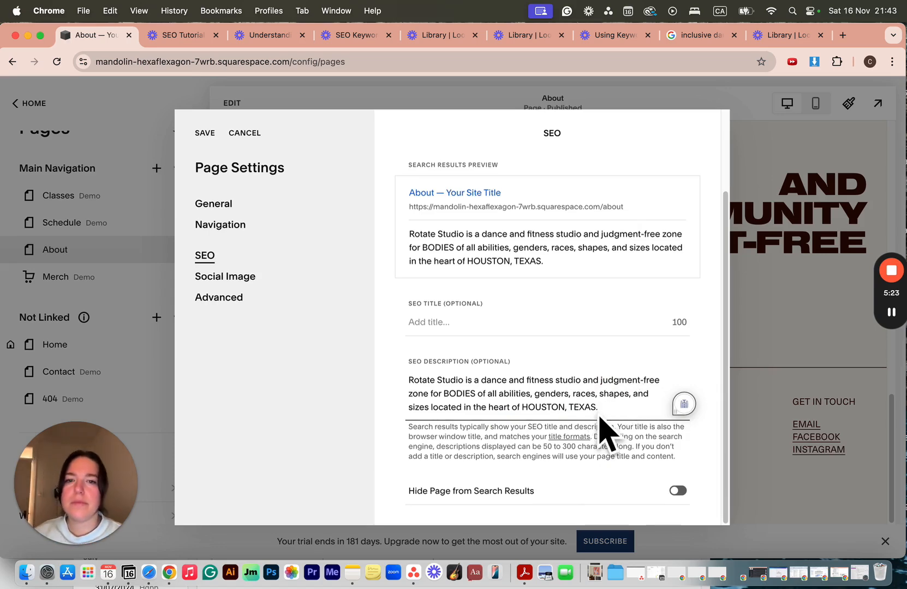
Compare the drafted description with the Google results for "inclusive dance classes in houston texas".
click(704, 35)
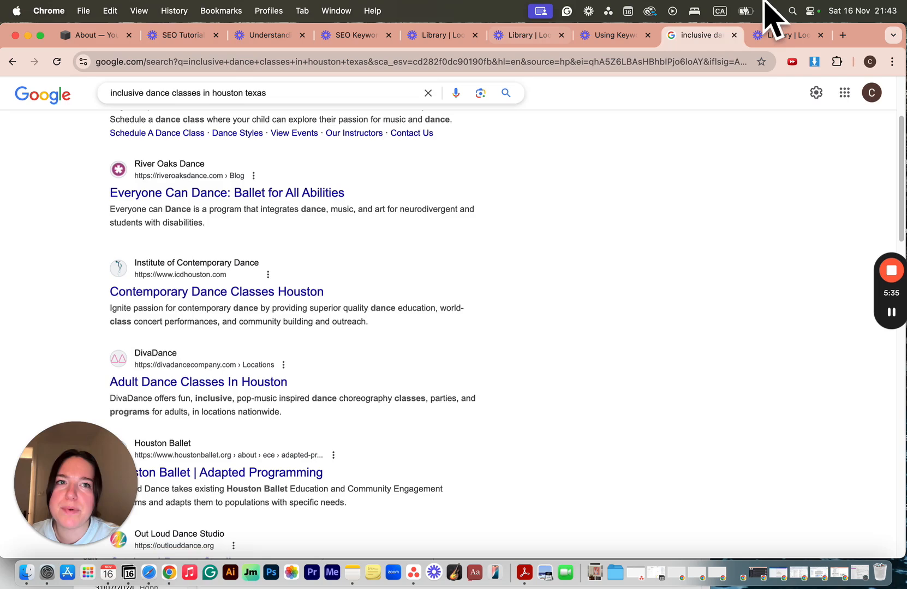
click(83, 36)
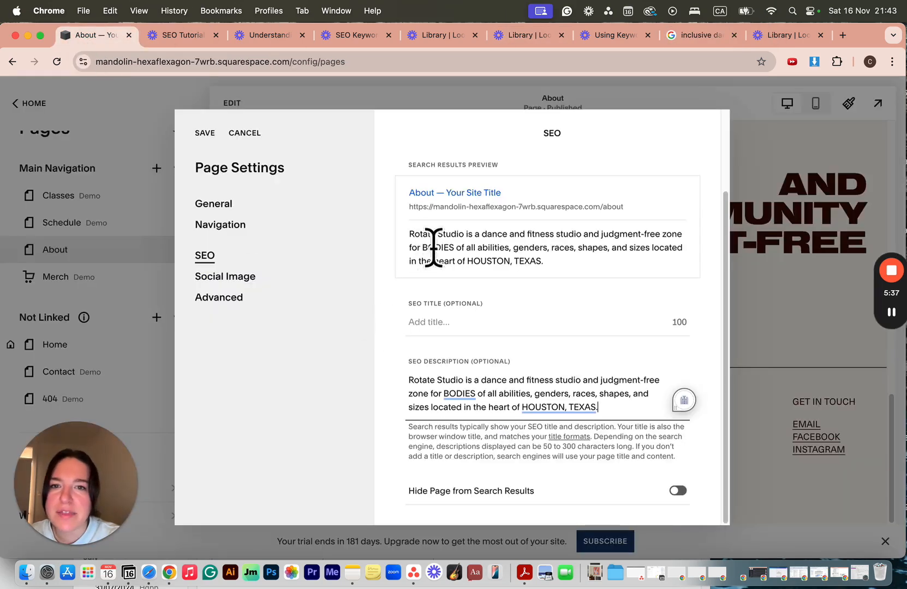
click(704, 35)
scroll(200, 307, up, 5)
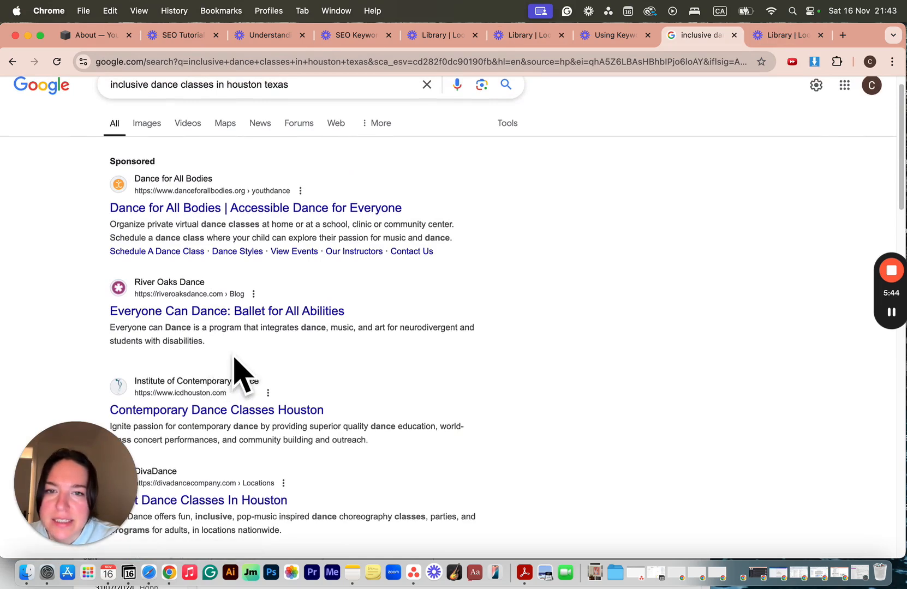
scroll(441, 453, down, 3)
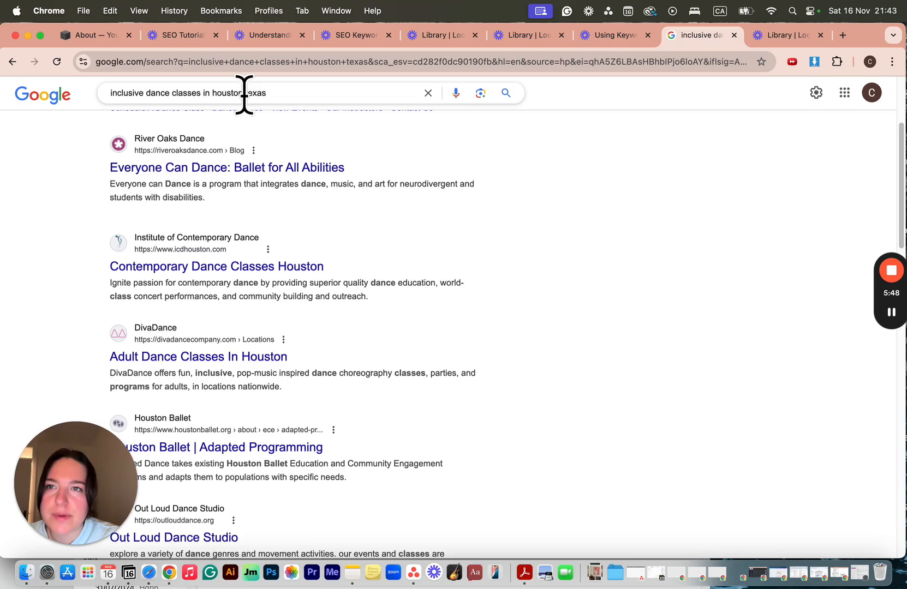
Back in the Squarespace SEO description, replace "and" before "judgment-free" with ", offering".
click(94, 37)
triple_click(593, 406)
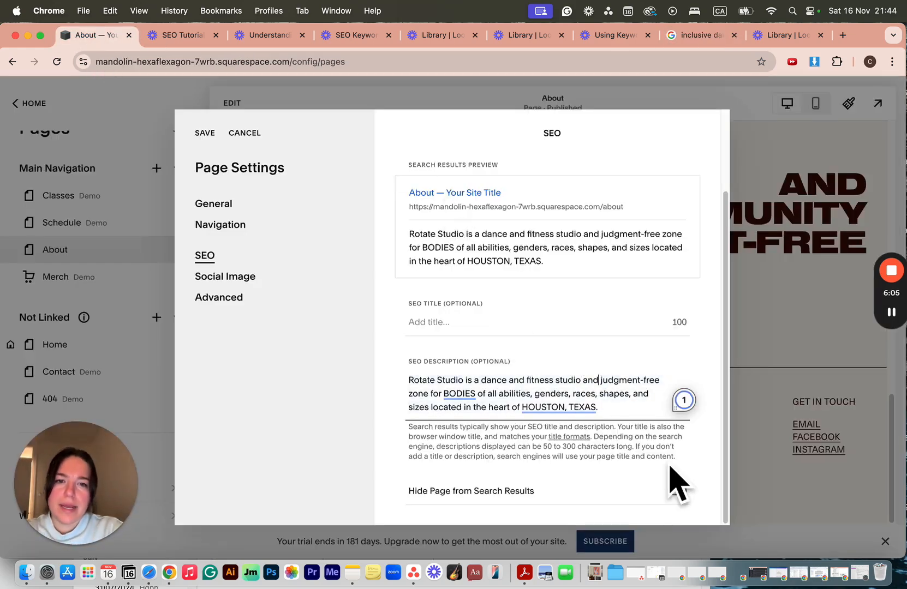
key(BackSpace)
key(BackSpace)
key(BackSpace)
key(BackSpace)
text(, of)
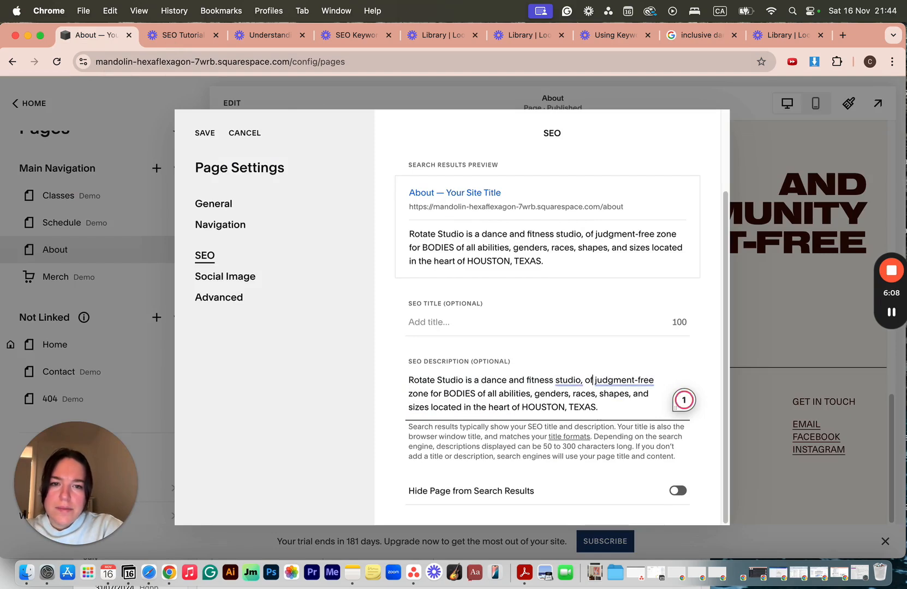
text(fering)
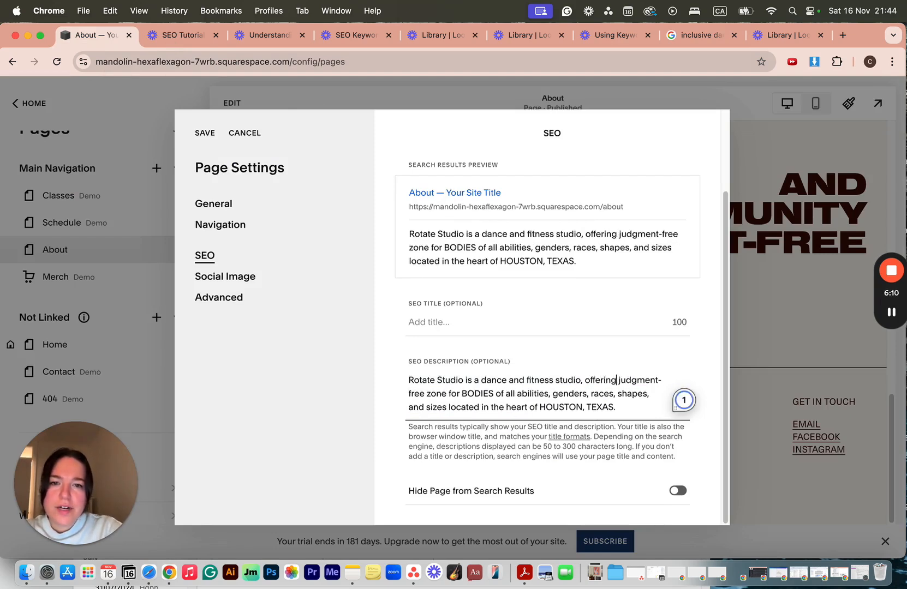
Replace "zone" with "classes" after "judgment-free" in the SEO description.
click(442, 396)
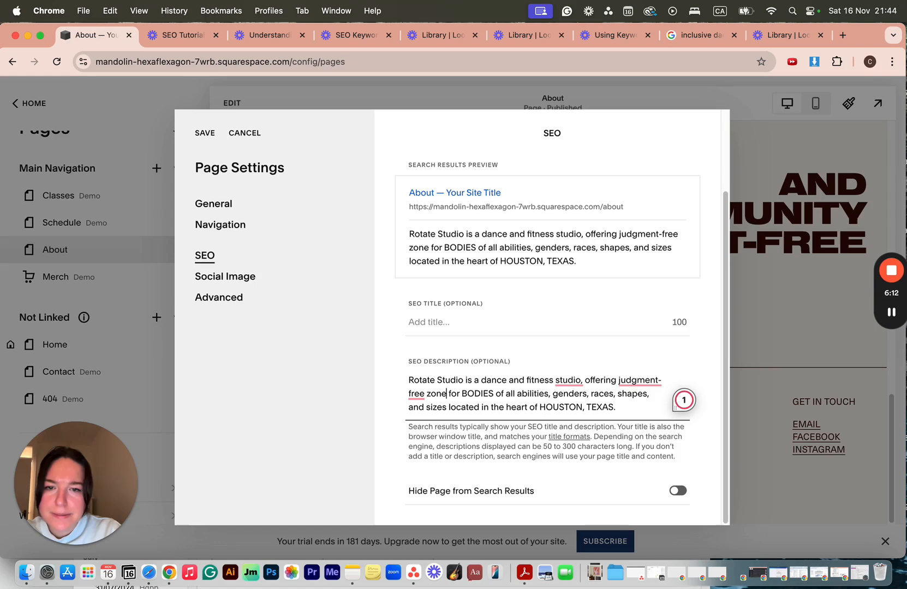
key(BackSpace)
key(BackSpace)
key(BackSpace)
key(BackSpace)
text(classesw)
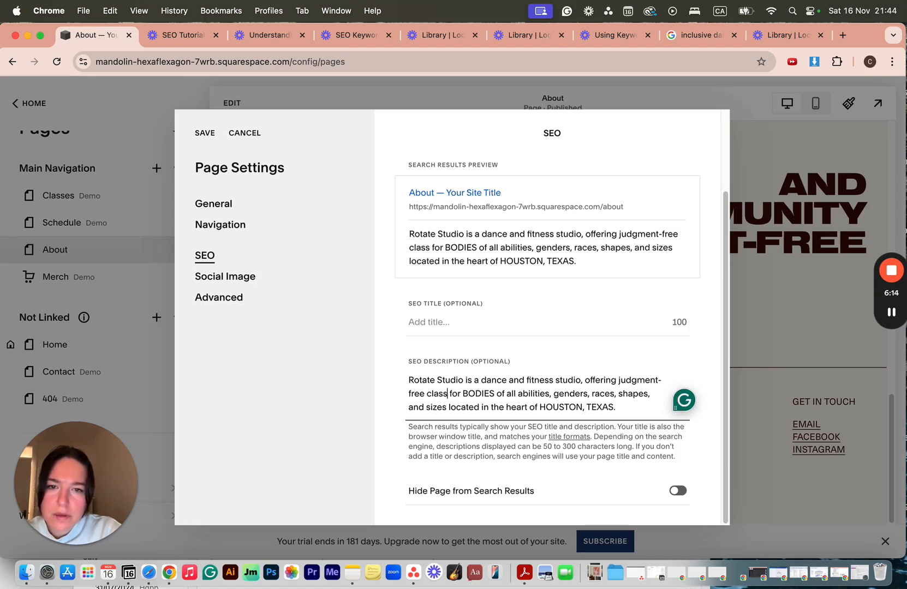
key(BackSpace)
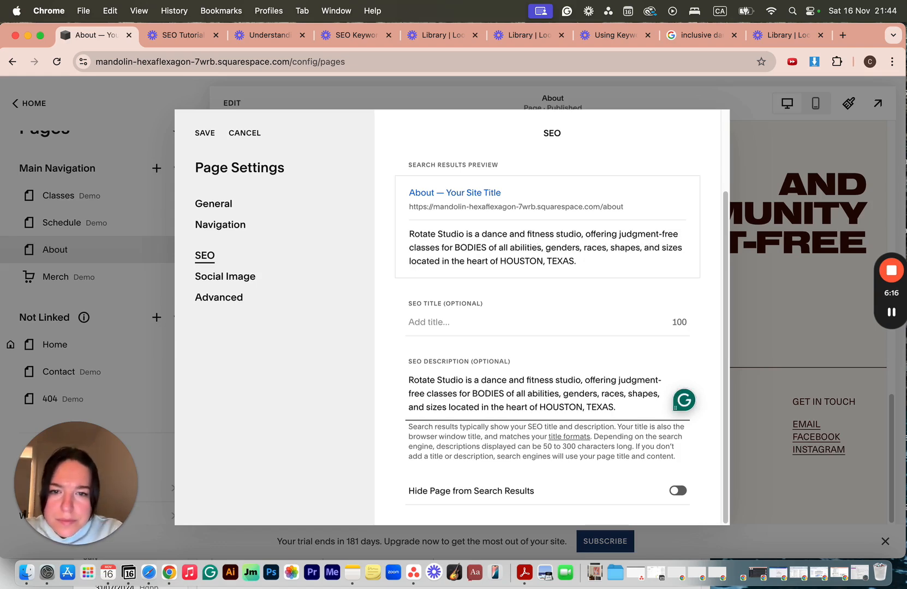
Review the full SEO description by highlighting its text, and save the About page's SEO settings.
click(626, 394)
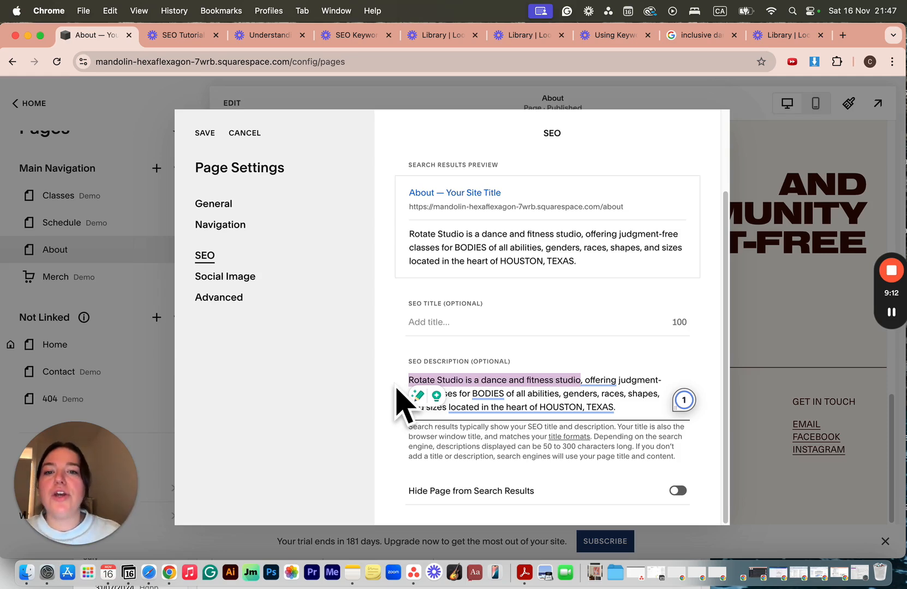
drag(397, 388, 626, 412)
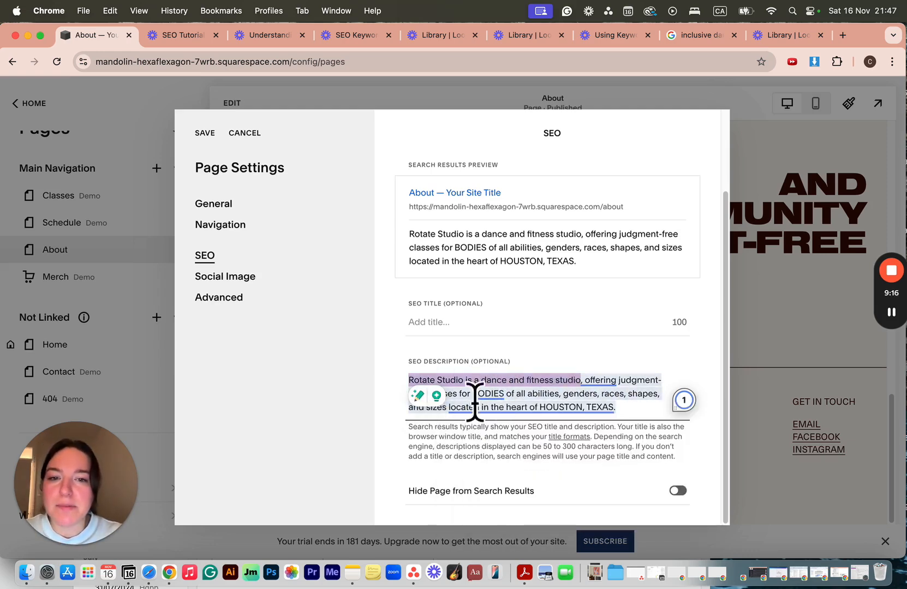
mouse_move(585, 402)
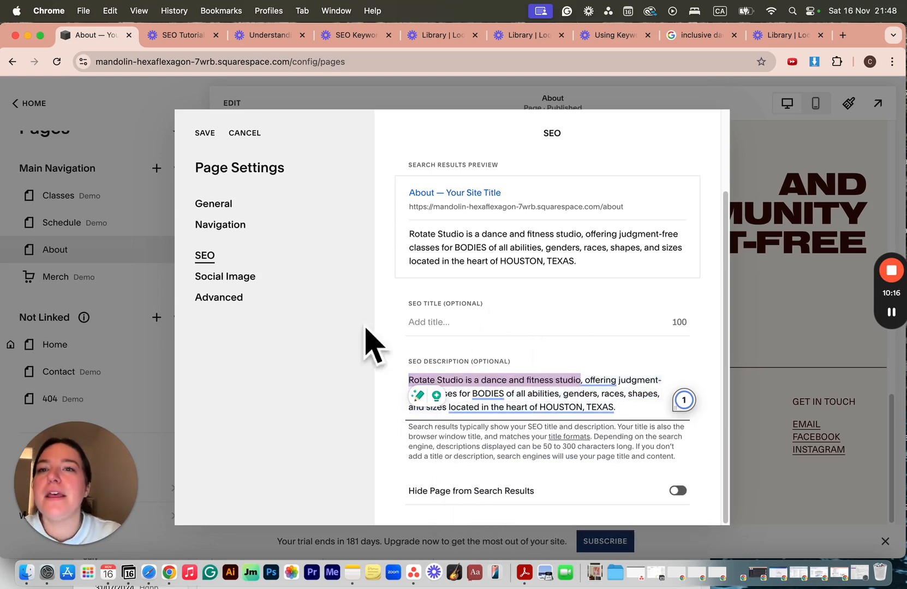
click(207, 135)
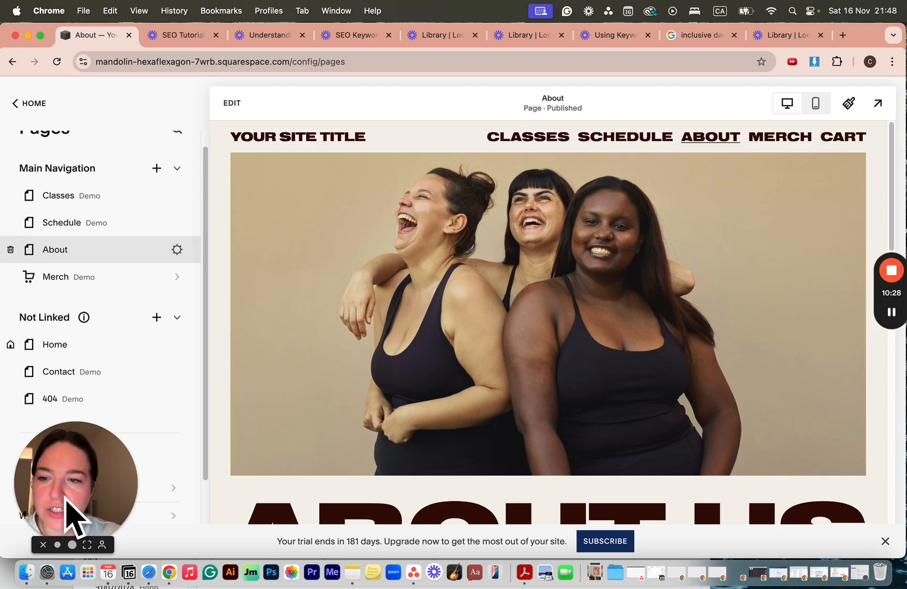
Return to the Google results and highlight the description under River Oaks Dance as a comparison.
click(703, 36)
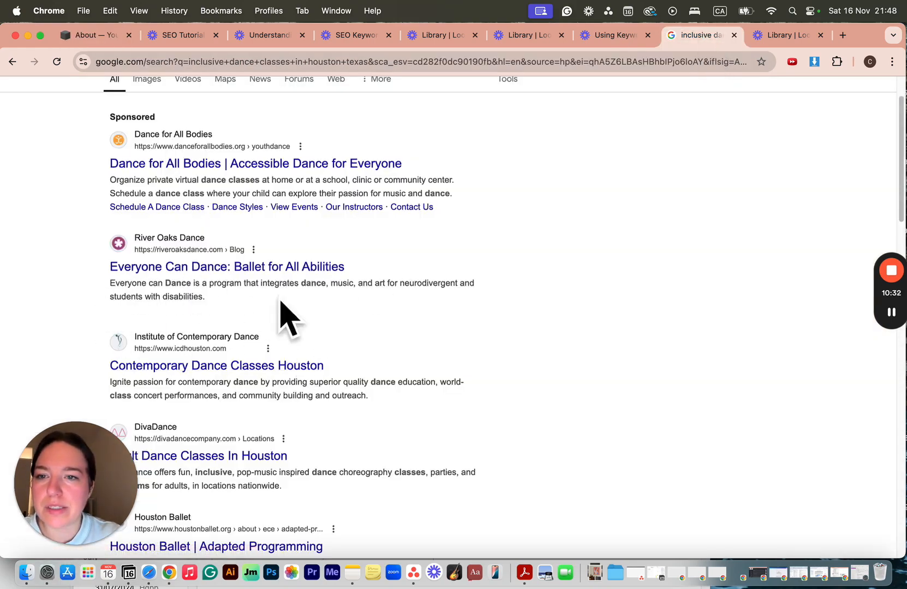
drag(213, 302, 104, 290)
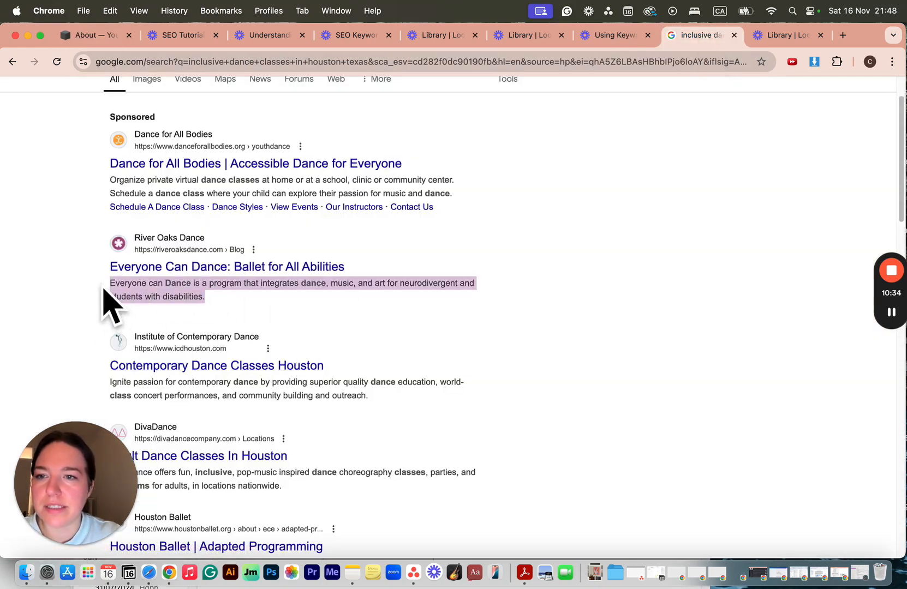